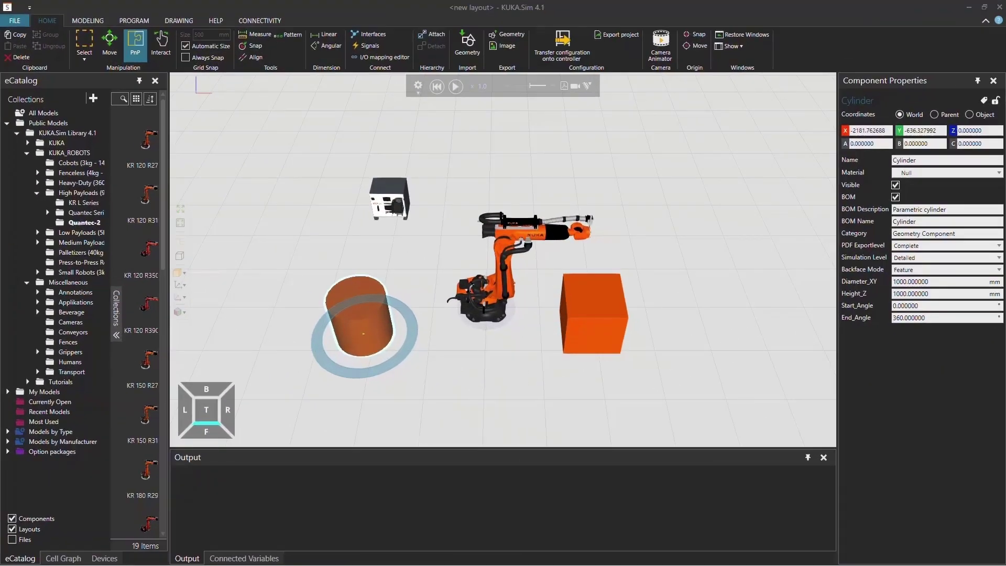
Add the New, Open, Save, Save As, Undo and Redo commands to the Quick Access Toolbar
left_click(31, 9)
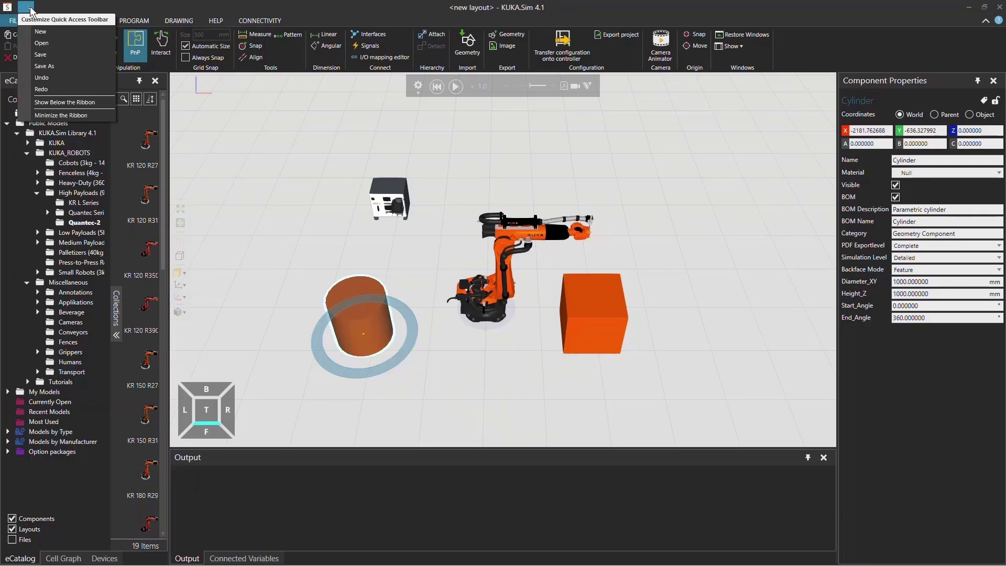
left_click(23, 33)
left_click(33, 43)
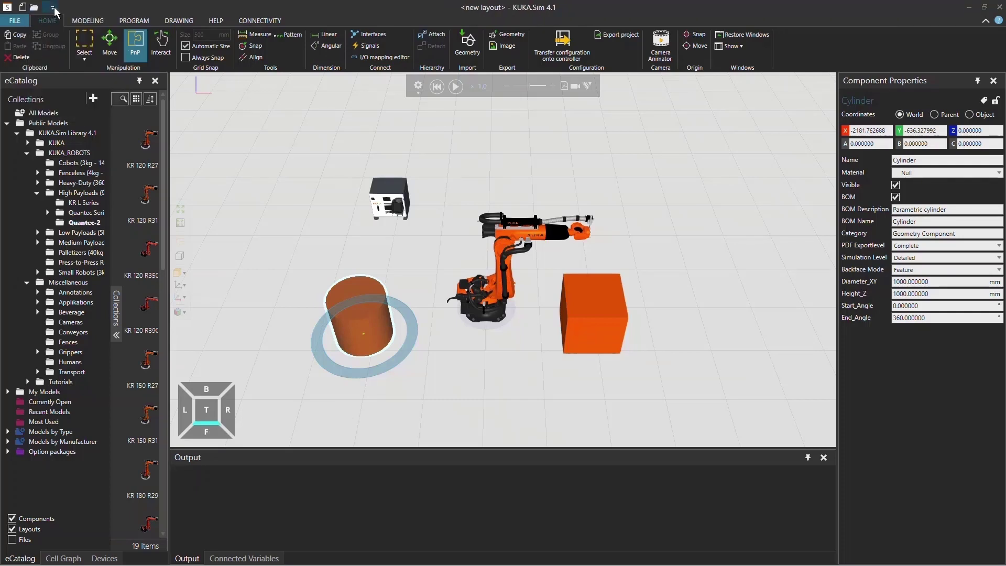
left_click(52, 6)
left_click(55, 55)
left_click(63, 7)
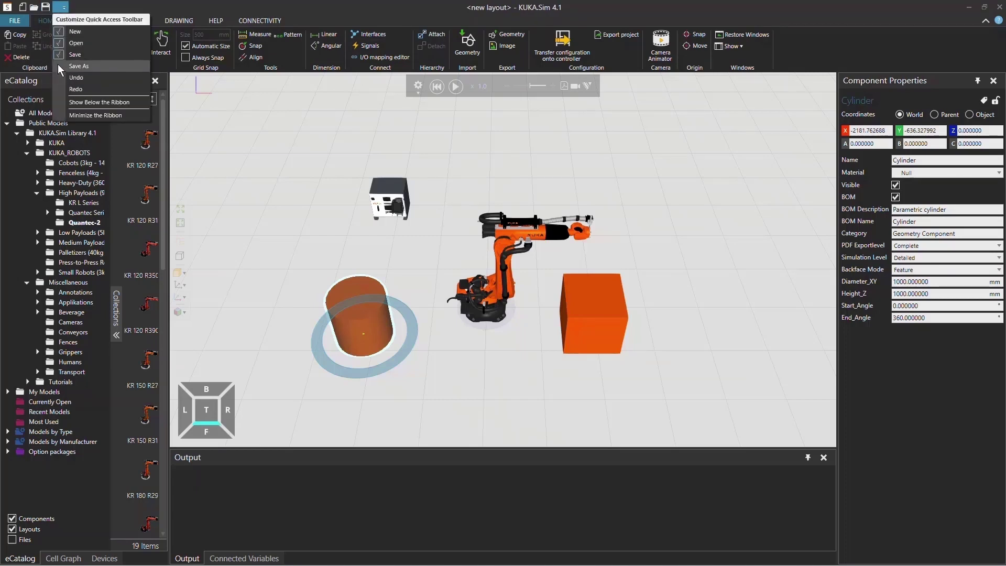
left_click(57, 66)
left_click(73, 77)
left_click(87, 7)
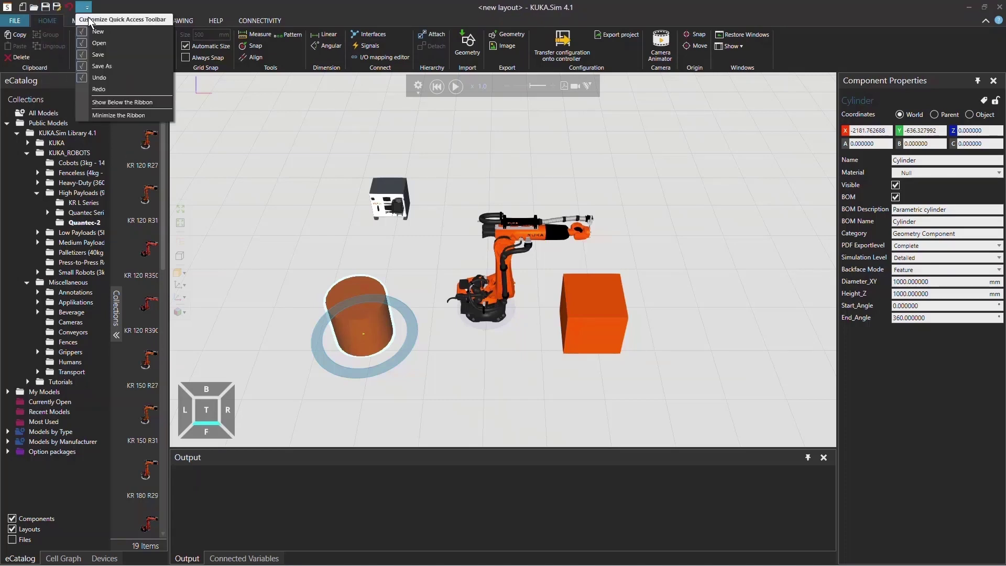
left_click(85, 89)
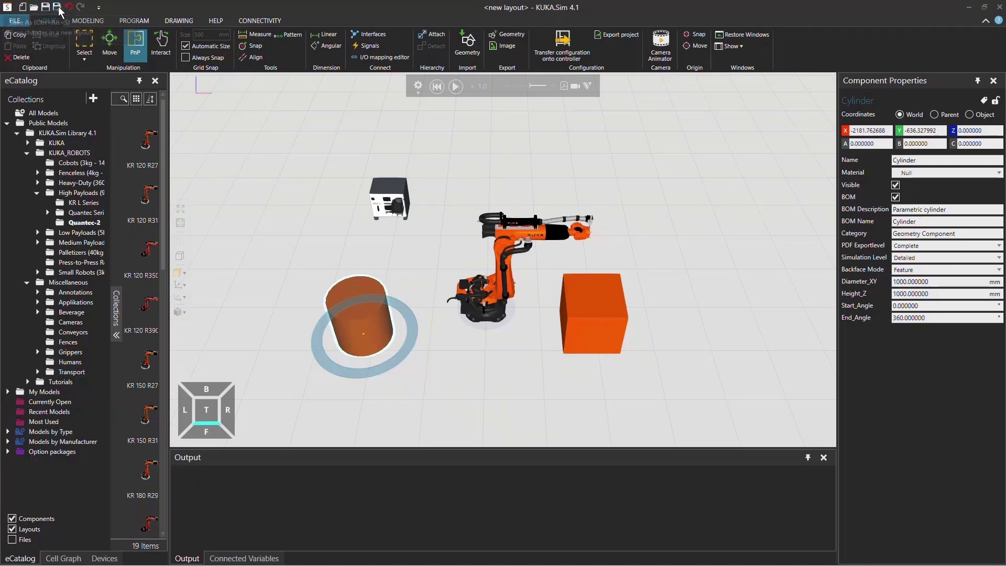
Place the Quick Access Toolbar below the ribbon and return it to its place above the ribbon
left_click(98, 8)
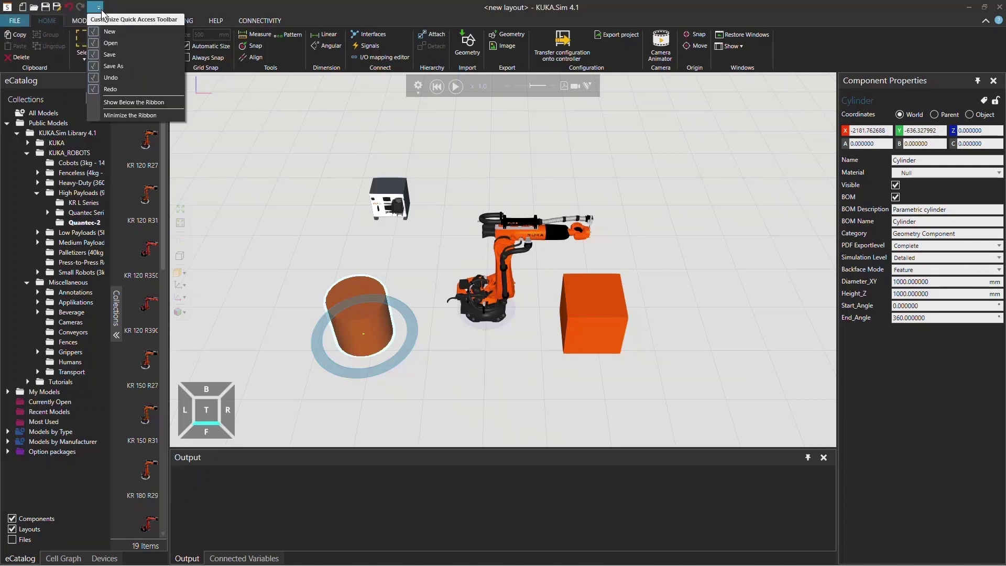
left_click(125, 103)
left_click(88, 78)
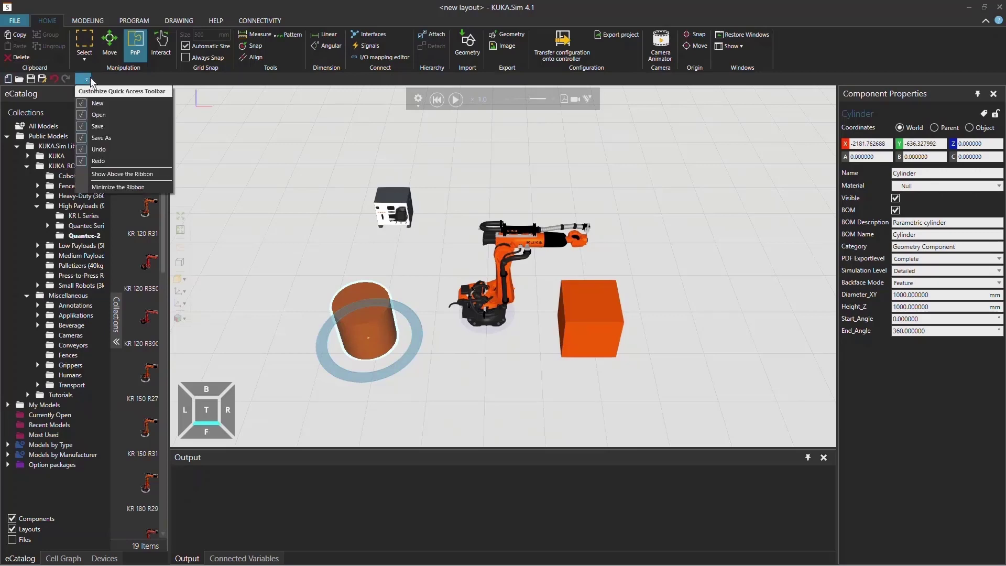
left_click(106, 174)
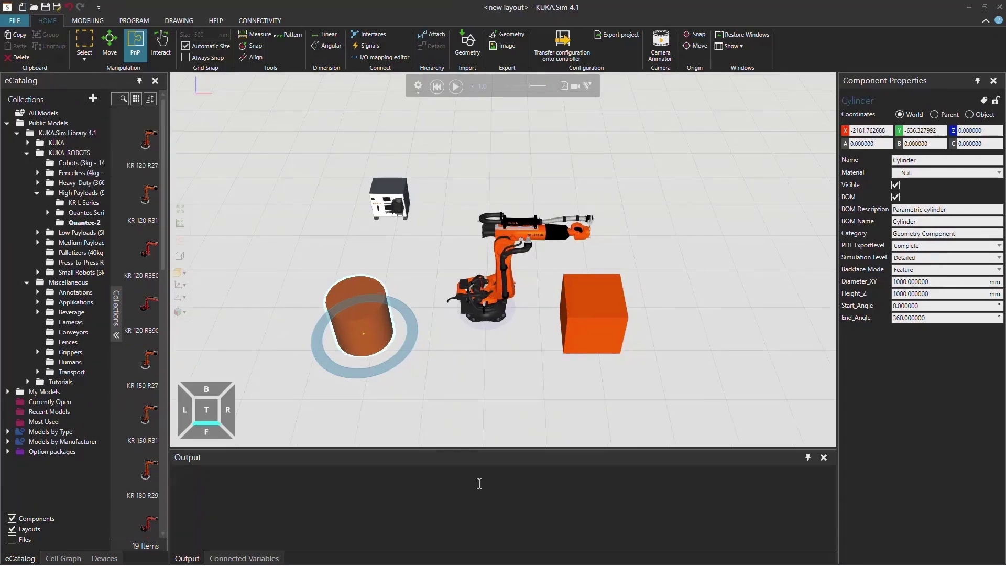
Try out undocking the Output and Component Properties windows and widening the eCatalog, and restore the default window layout
double_click(483, 454)
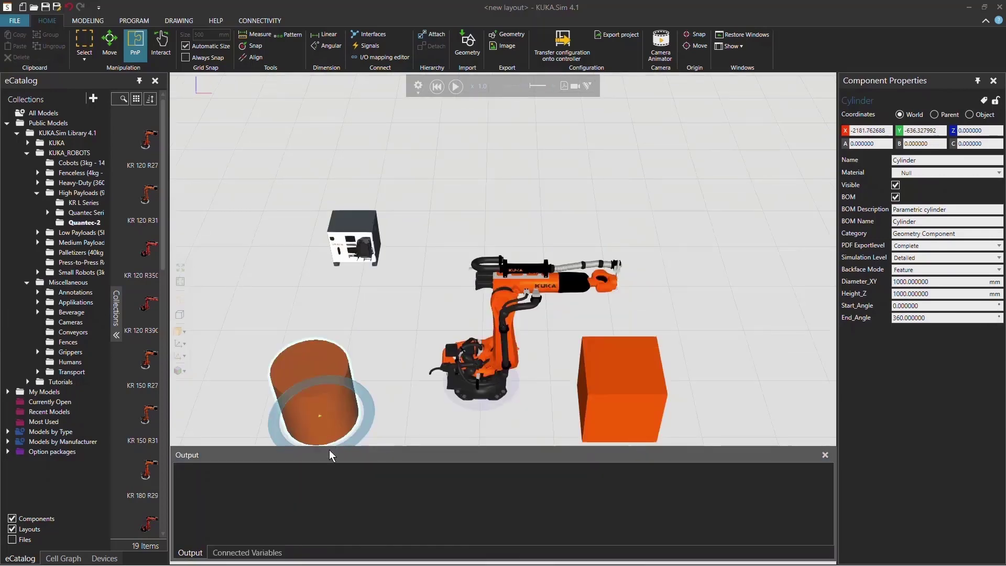
left_click_drag(330, 449, 320, 267)
left_click_drag(168, 269, 376, 269)
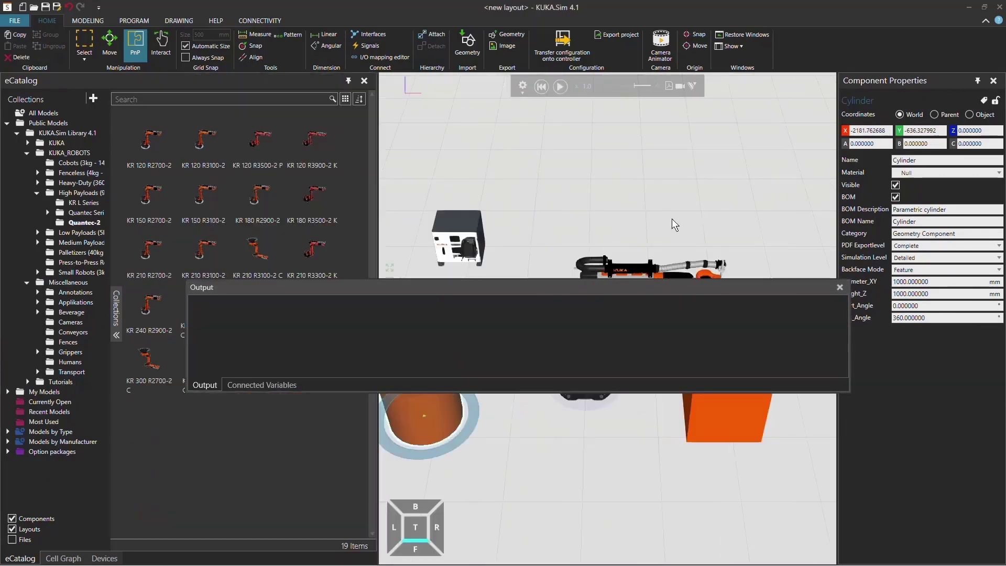
left_click_drag(912, 85, 604, 104)
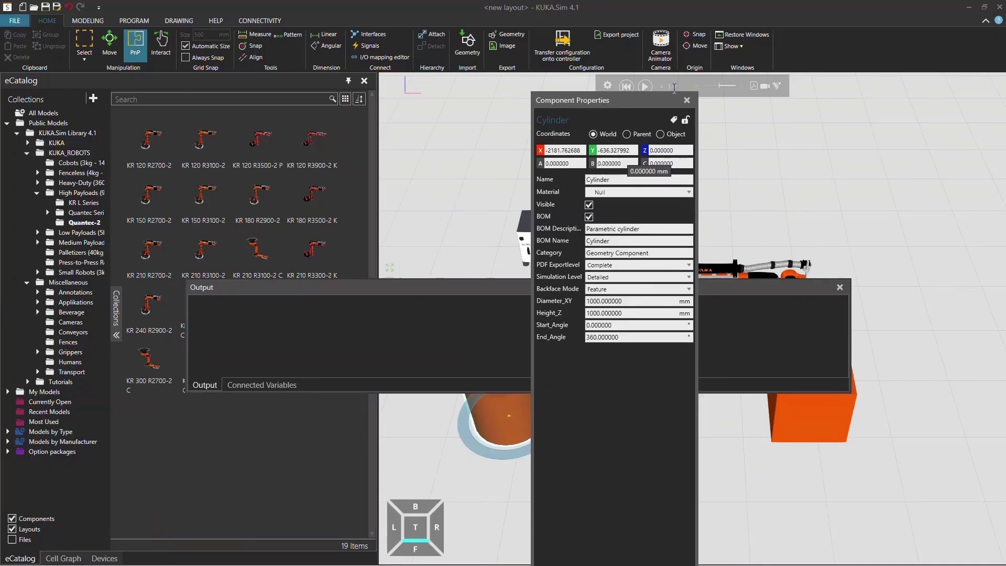
left_click_drag(611, 100, 991, 319)
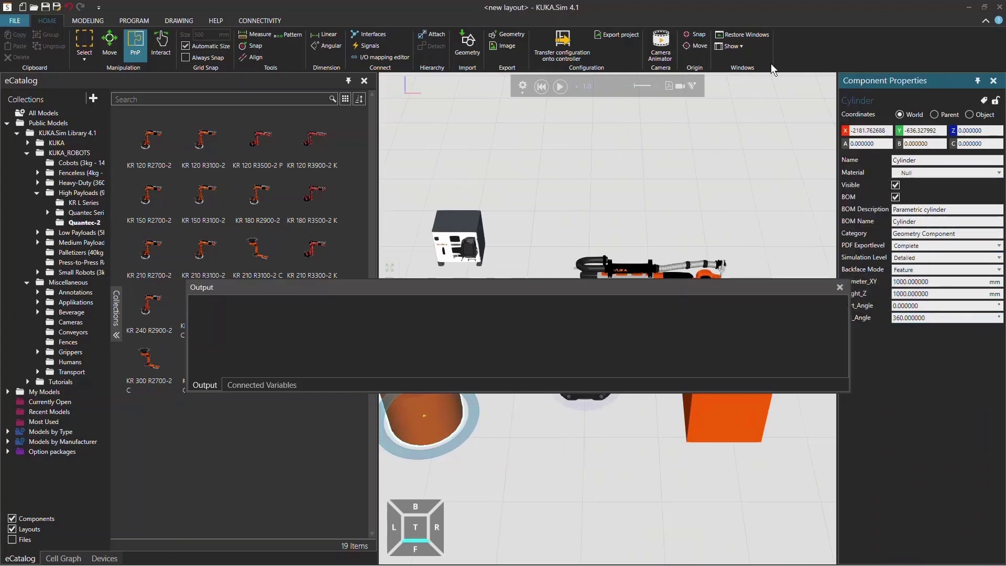
left_click(741, 38)
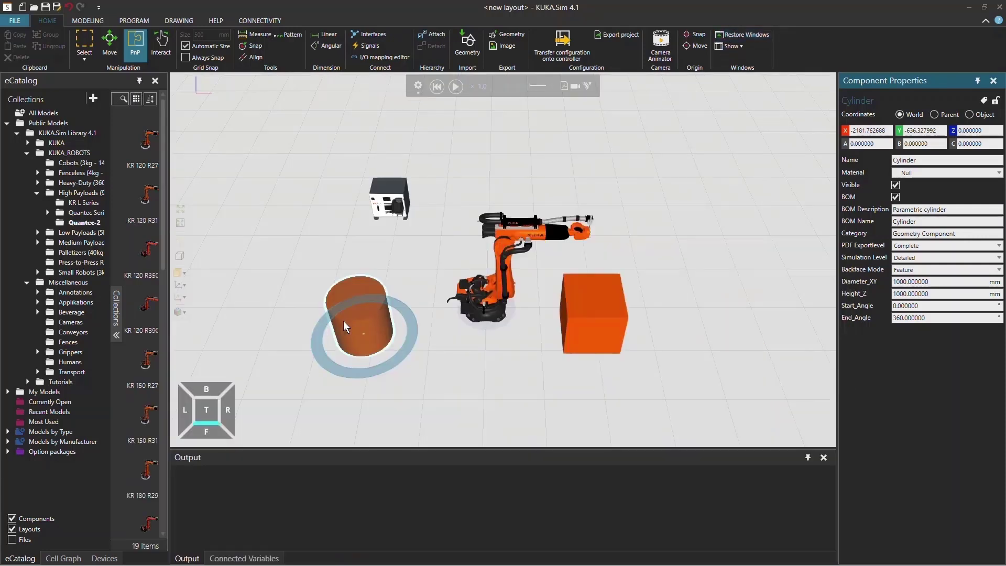
Show the Connectivity Configuration window and hide it again
right_click_drag(304, 438, 410, 340)
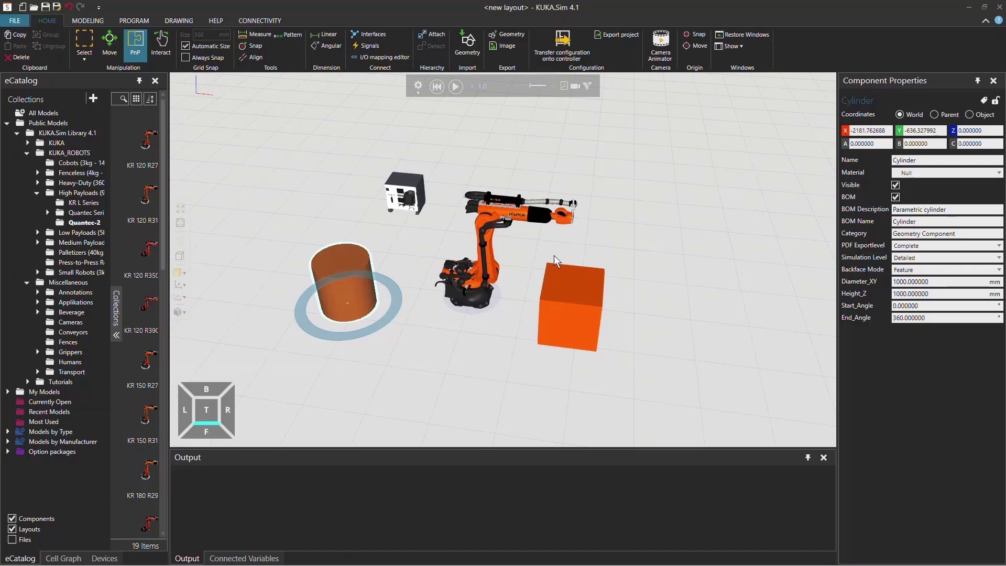
left_click(741, 47)
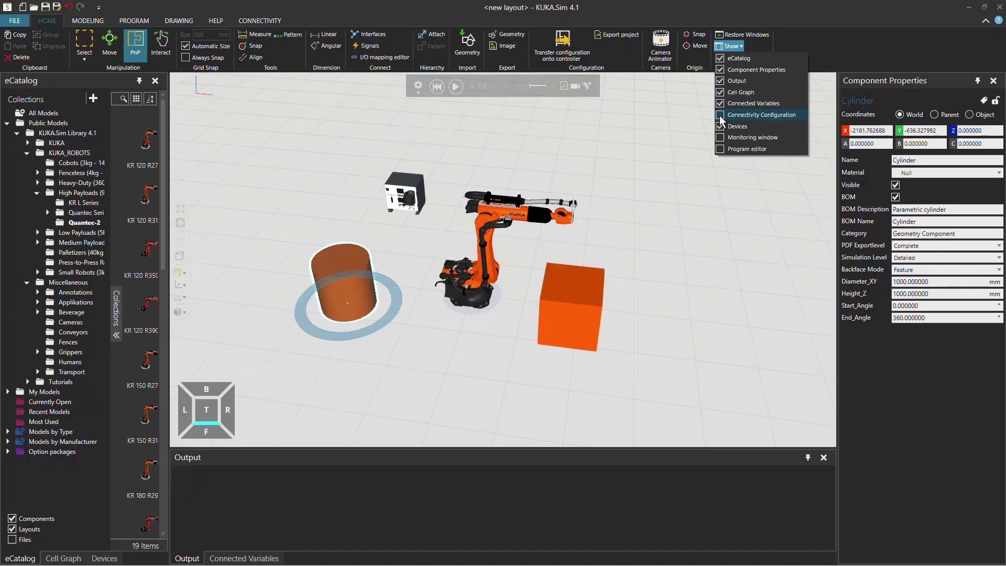
left_click(719, 116)
left_click(735, 48)
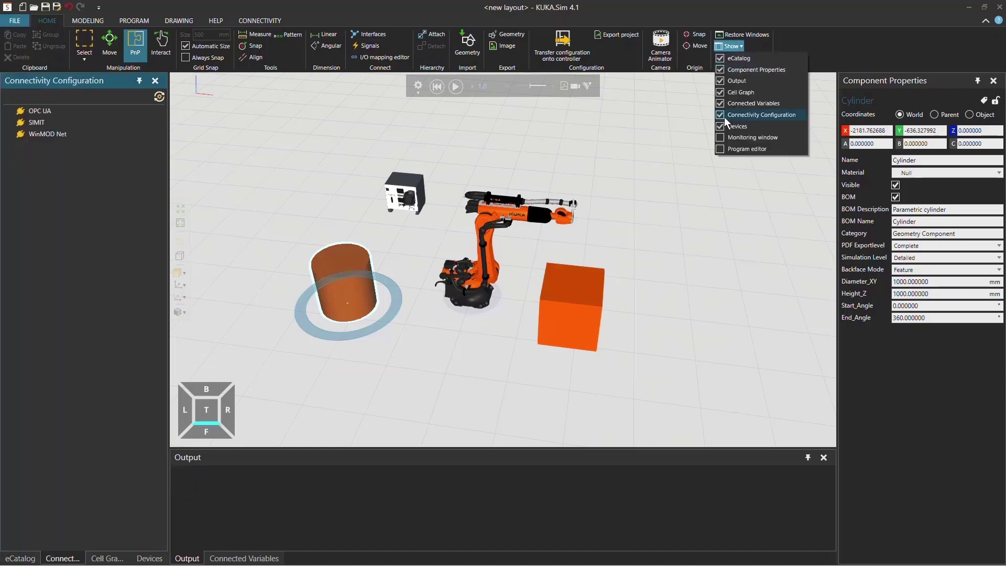
left_click(721, 115)
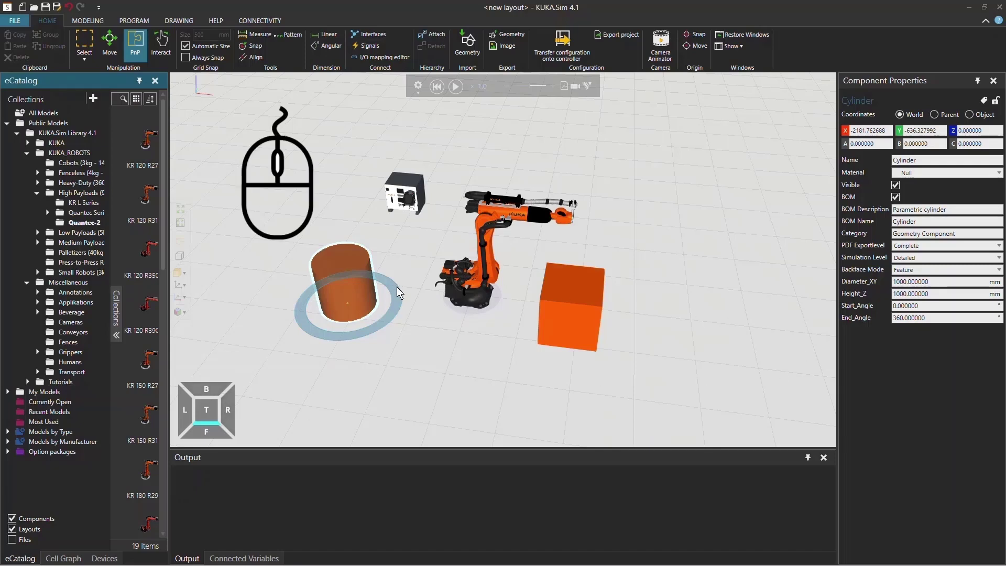
Select the robot, the block and the cylinder one after another in the 3D world
left_click(479, 272)
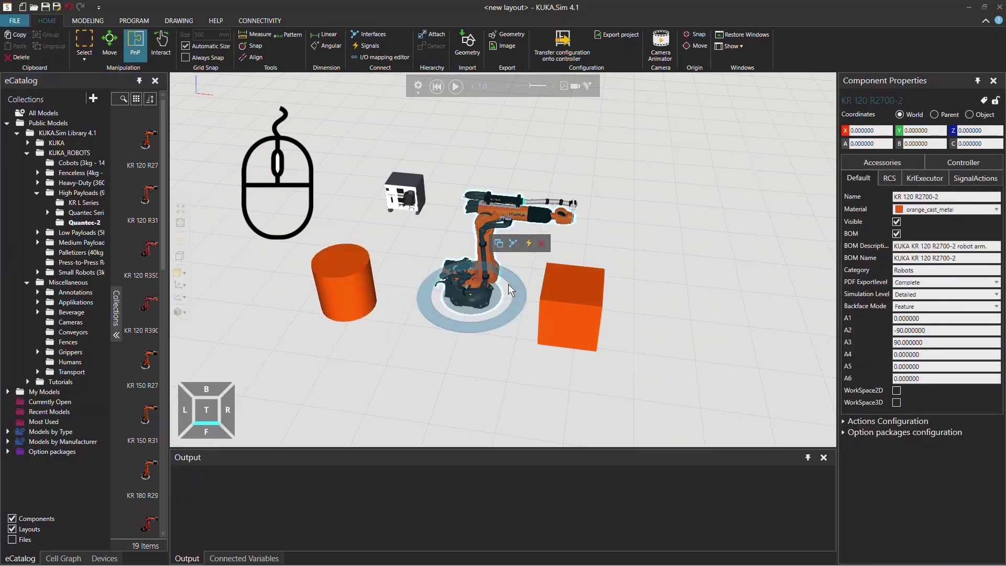
left_click(566, 295)
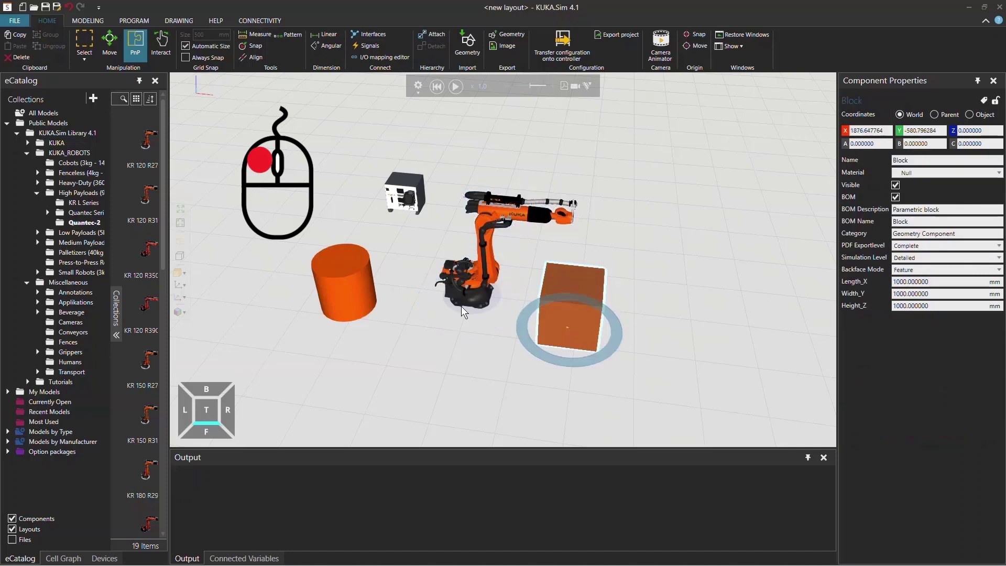
left_click(335, 284)
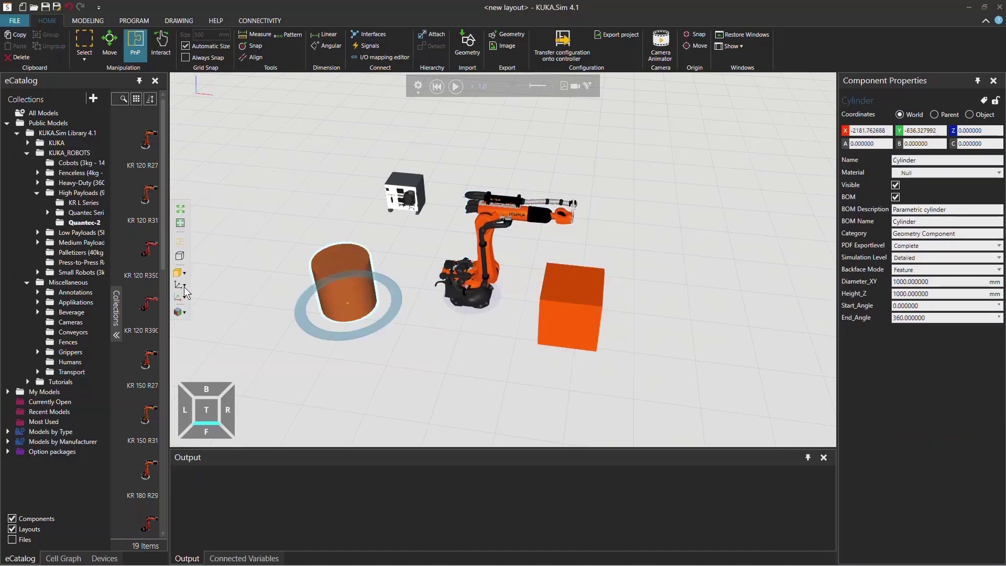
Fit the view to the selected cylinder, and do the same for the KR 120 R2700-2 robot
left_click(180, 223)
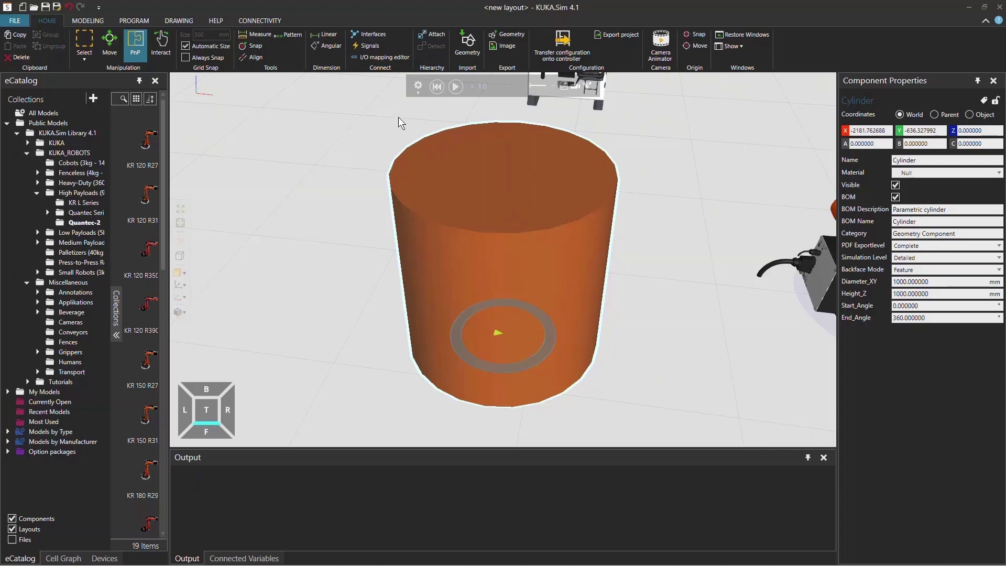
scroll(469, 246, "down", 2)
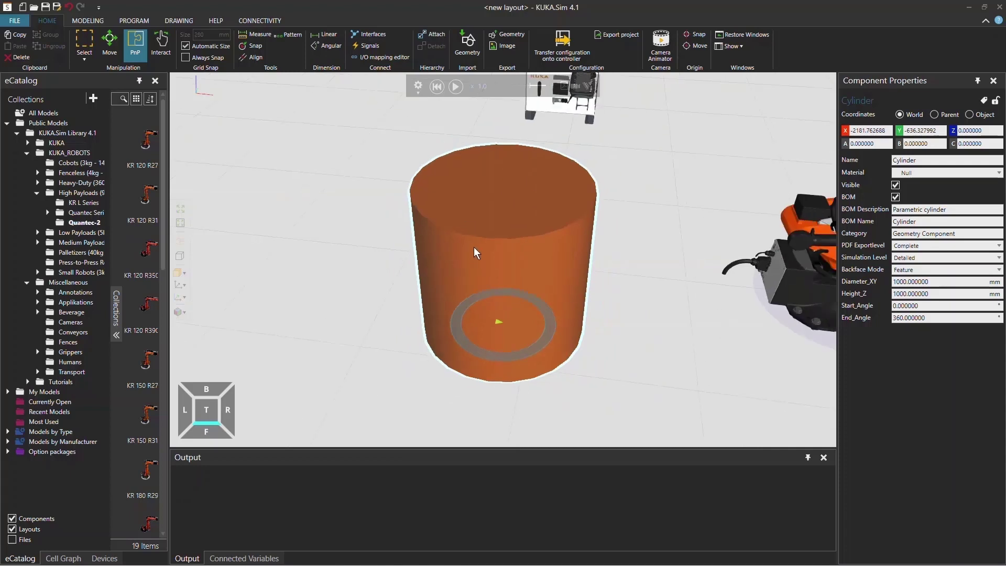
left_click(798, 279)
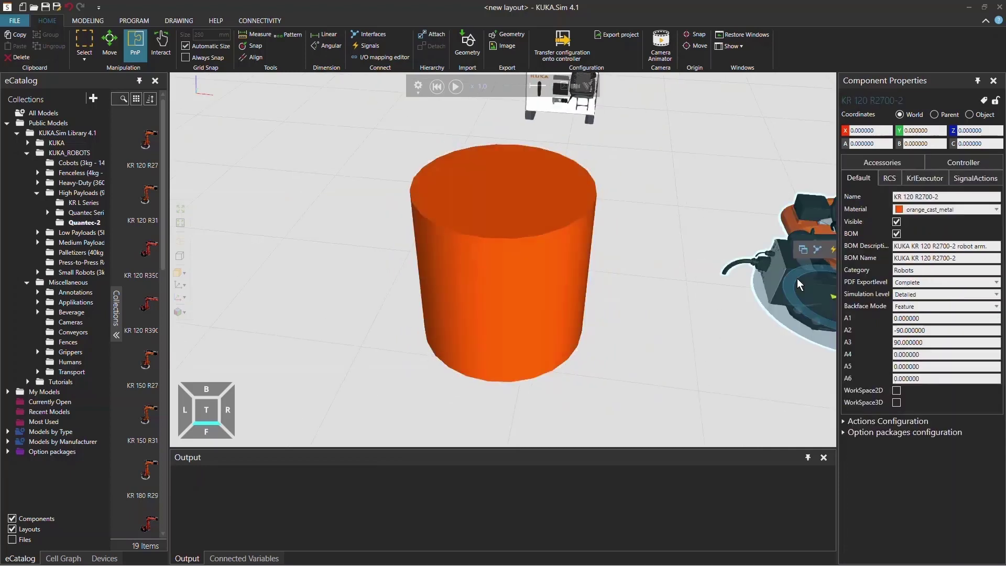
left_click(180, 222)
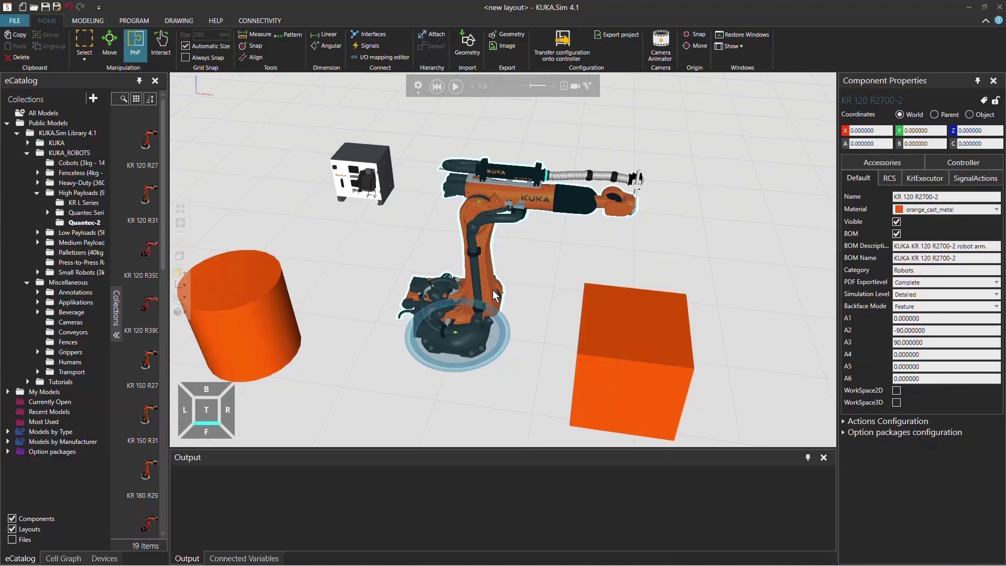
Orbit around to the back of the robot and zoom in and out on it
right_click_drag(509, 283, 574, 275)
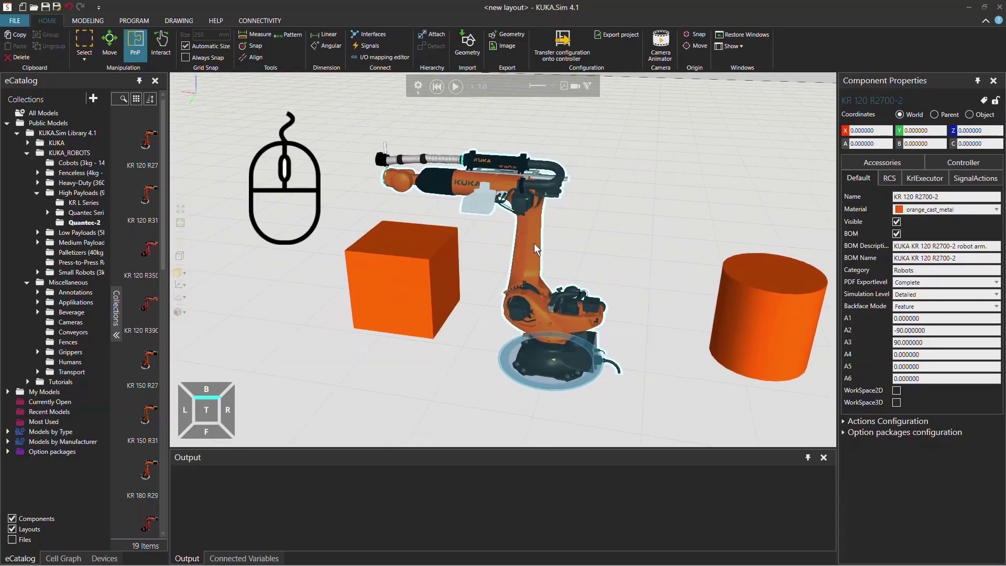
scroll(534, 243, "up", 5)
scroll(535, 244, "down", 5)
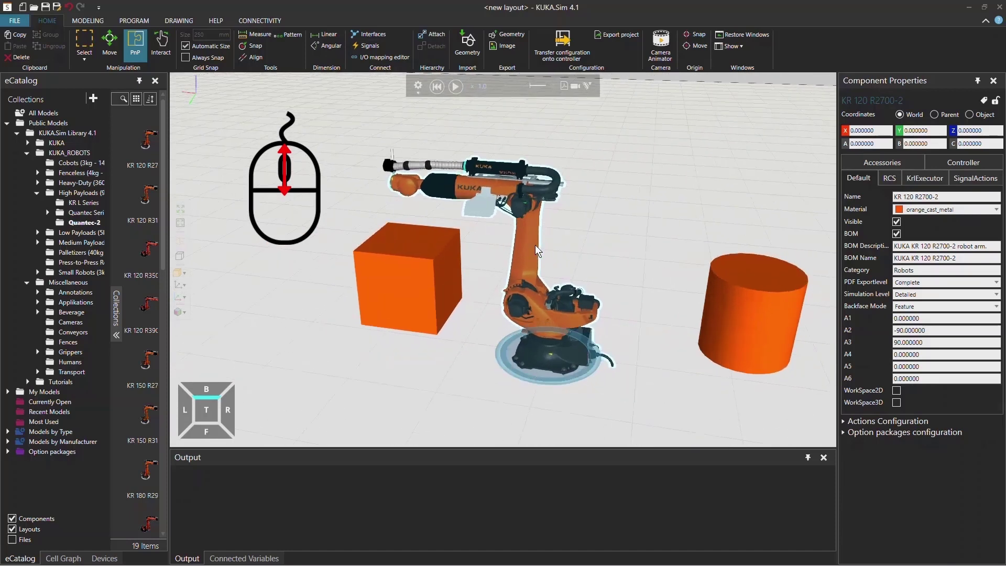
scroll(536, 246, "up", 5)
scroll(535, 249, "down", 5)
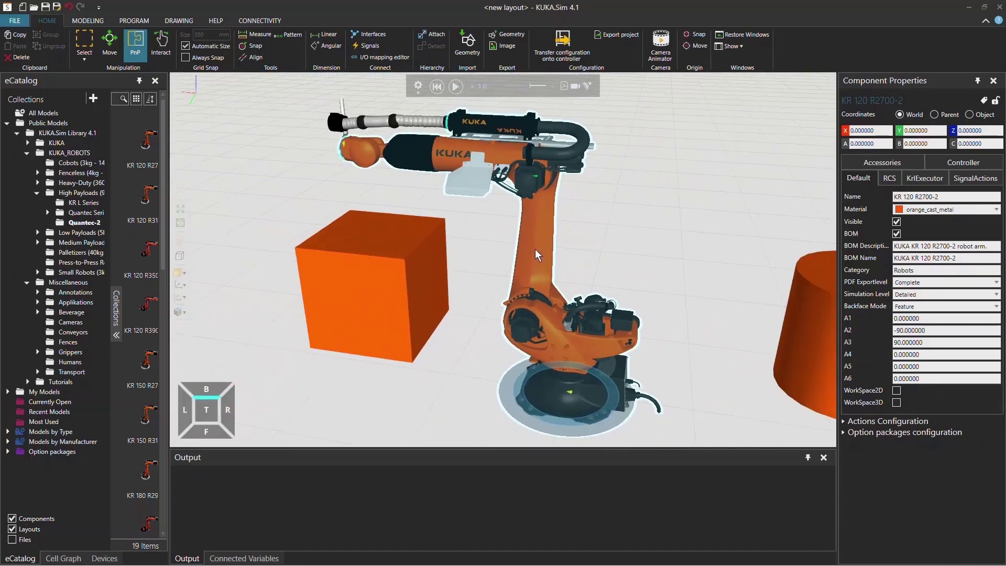
scroll(529, 257, "up", 5)
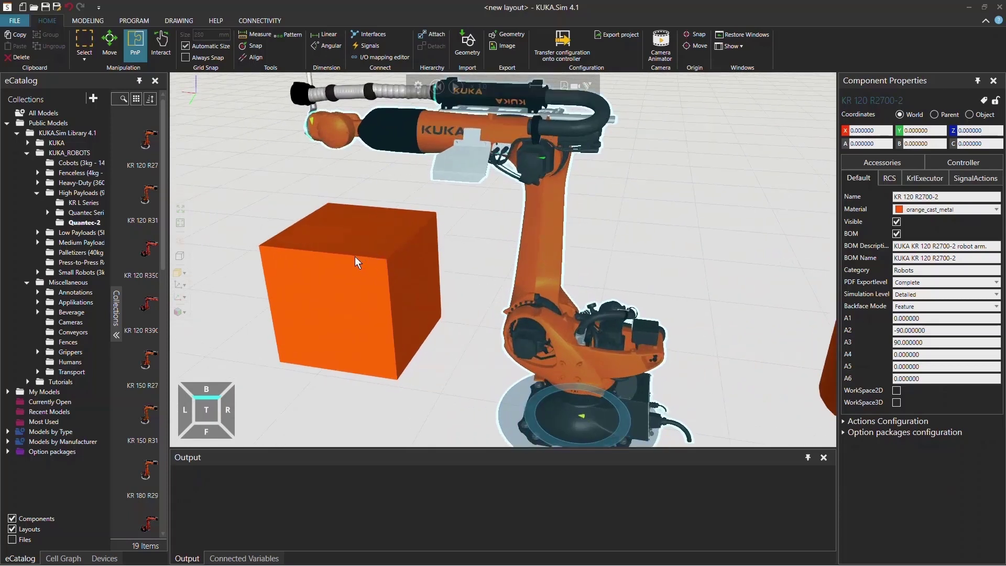
Examine the block, robot, controller and cylinder from other sides and distances, and fit the whole layout in the view
scroll(355, 256, "up", 3, "ctrl")
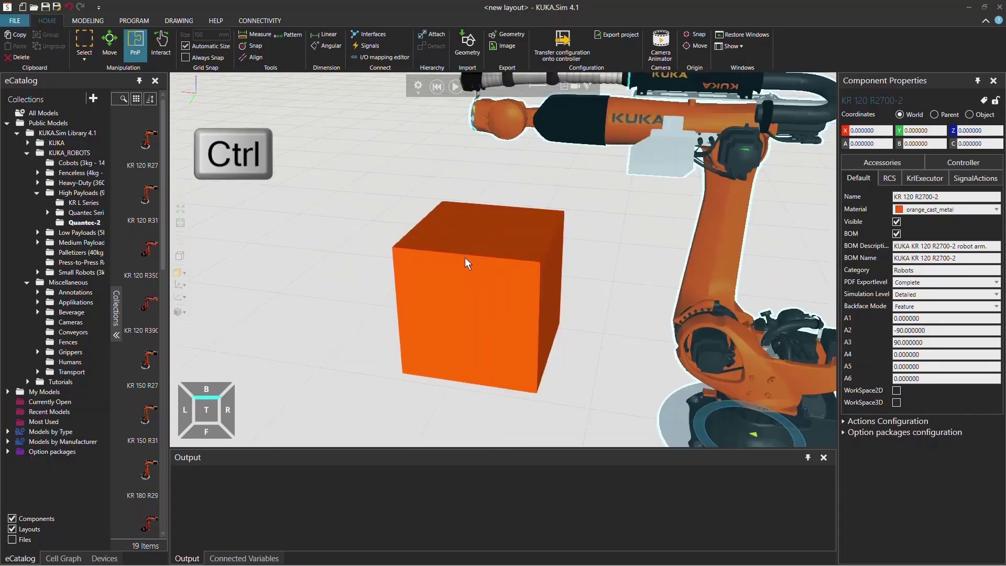
right_click_drag(476, 254, 756, 259, "ctrl")
right_click_drag(671, 182, 531, 276)
scroll(531, 276, "down", 3)
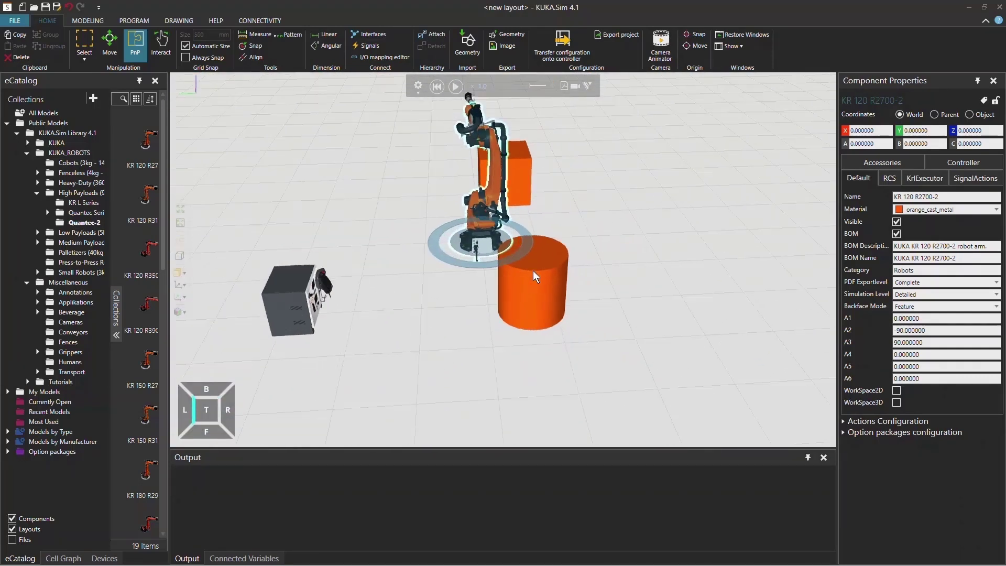
scroll(533, 271, "up", 4)
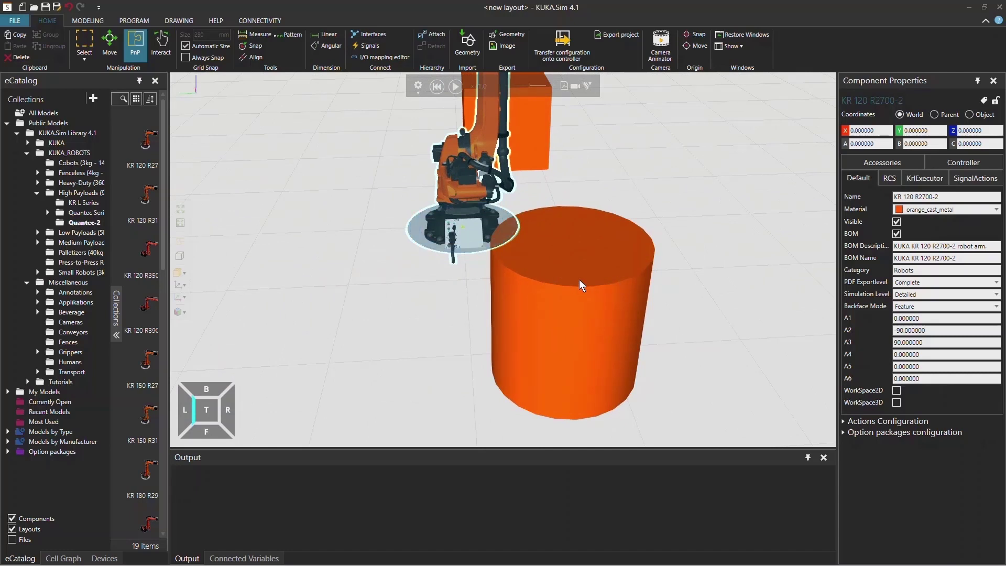
key("shift")
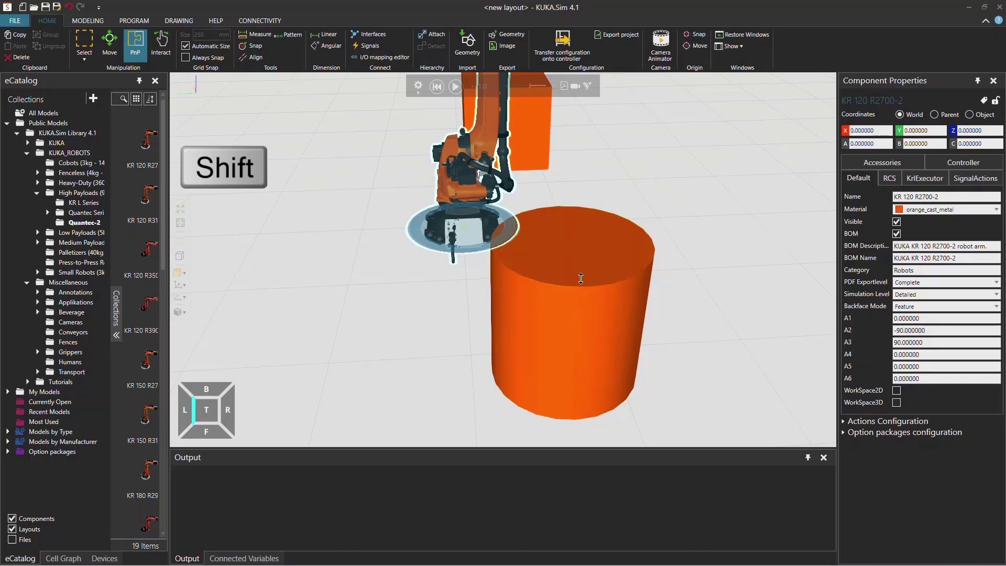
right_click_drag(580, 278, 427, 267, "shift")
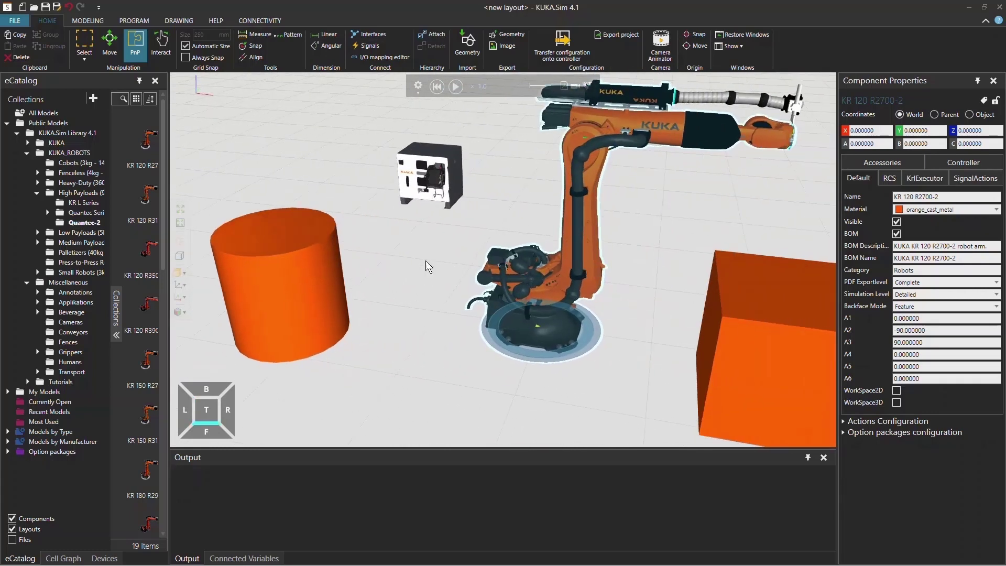
left_click(180, 209)
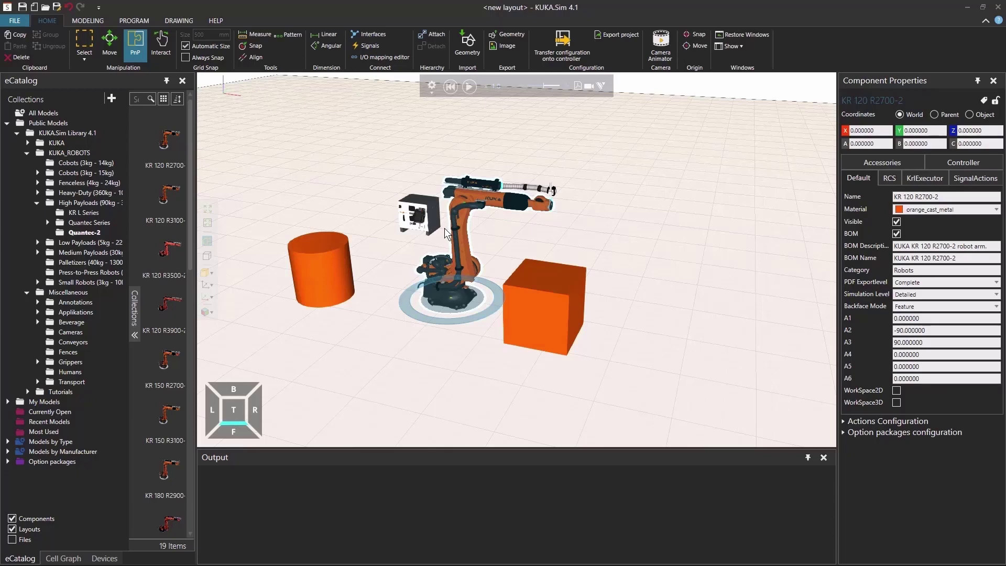
left_click(446, 233)
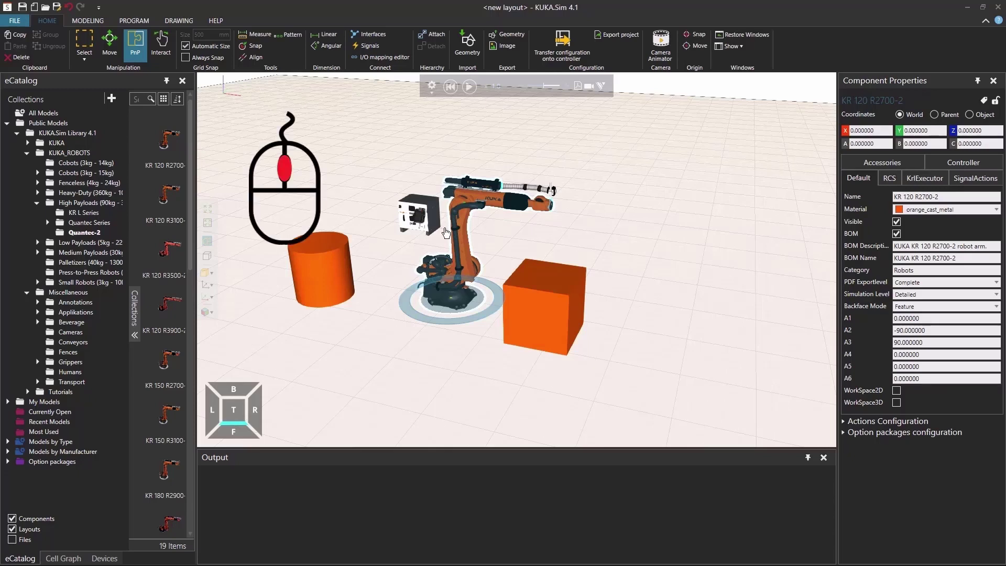
View the robot layout in the 3D world from the top, the top-front edge, the front, back, left and right
left_click_drag(446, 233, 484, 246)
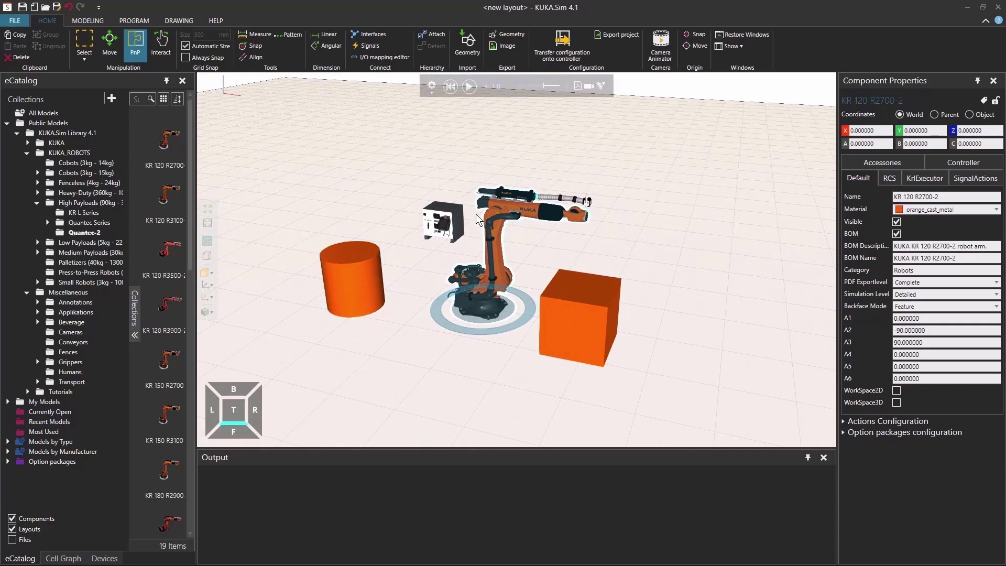
mouse_move(477, 219)
left_mouse_down()
mouse_move(383, 221)
mouse_move(469, 211)
left_mouse_up()
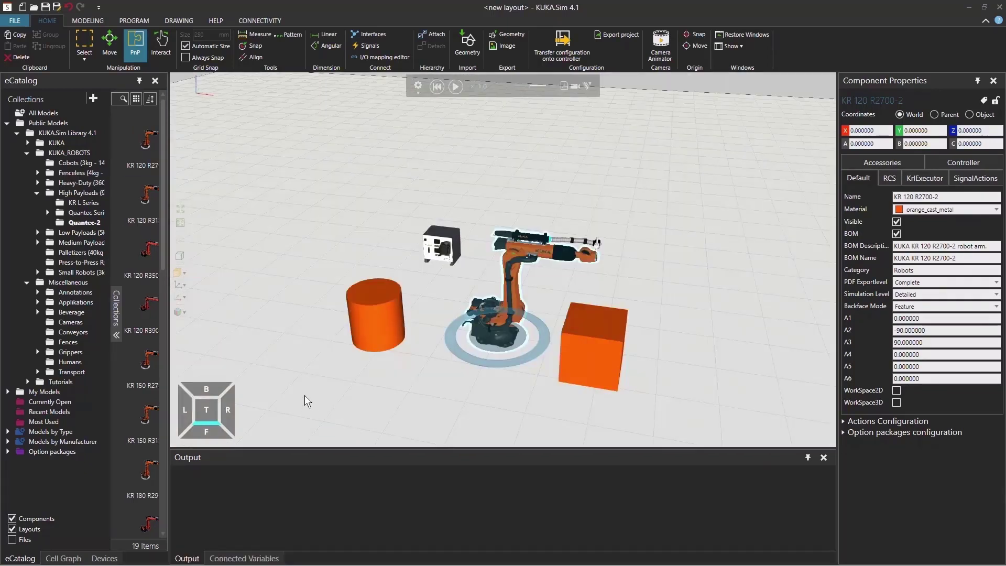
left_click(209, 409)
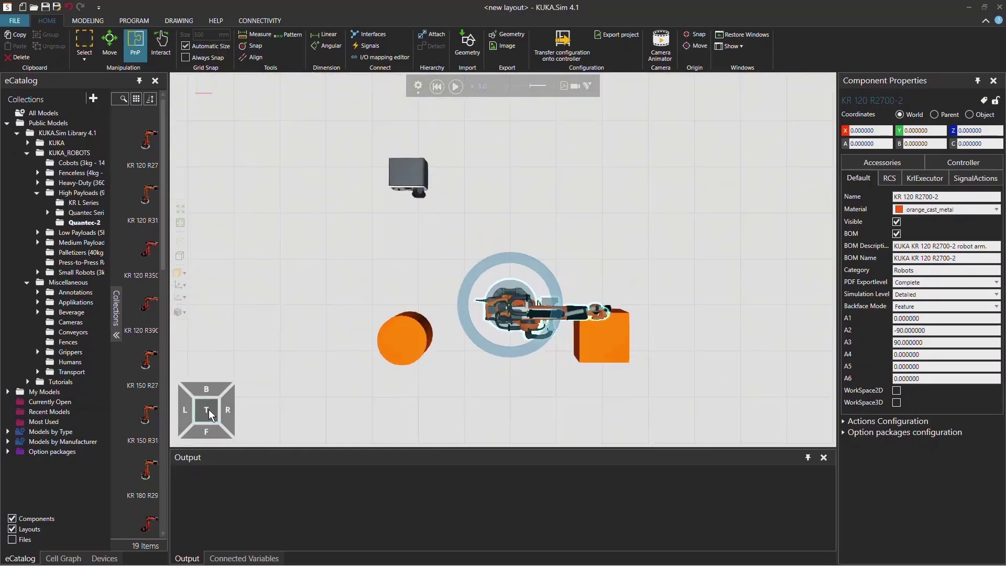
left_click(208, 423)
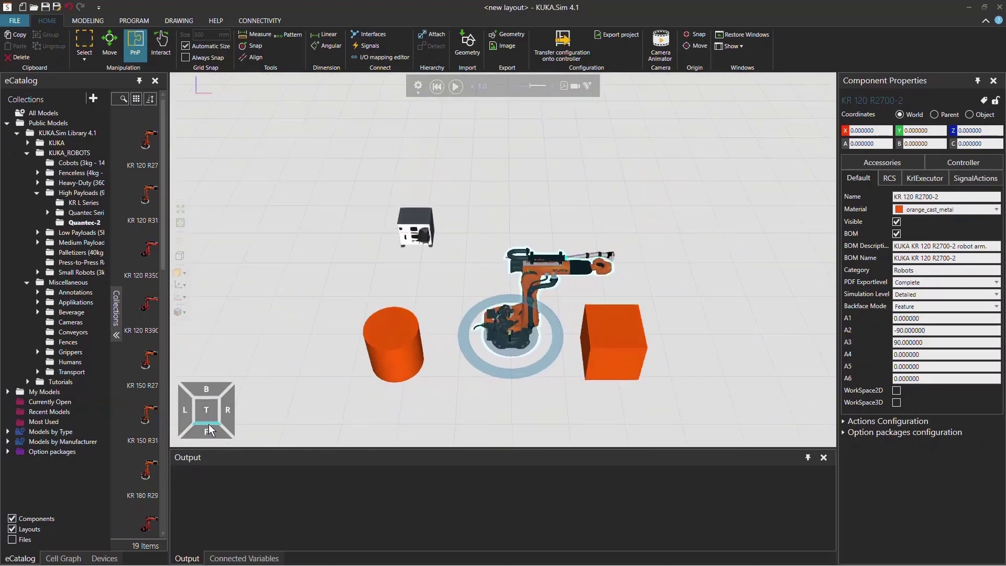
left_click(209, 434)
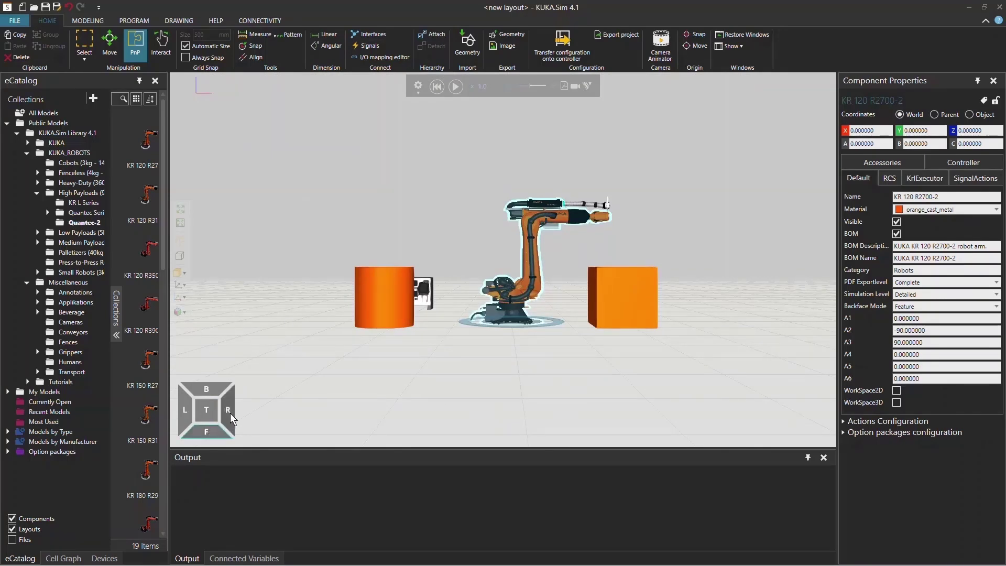
left_click(214, 396)
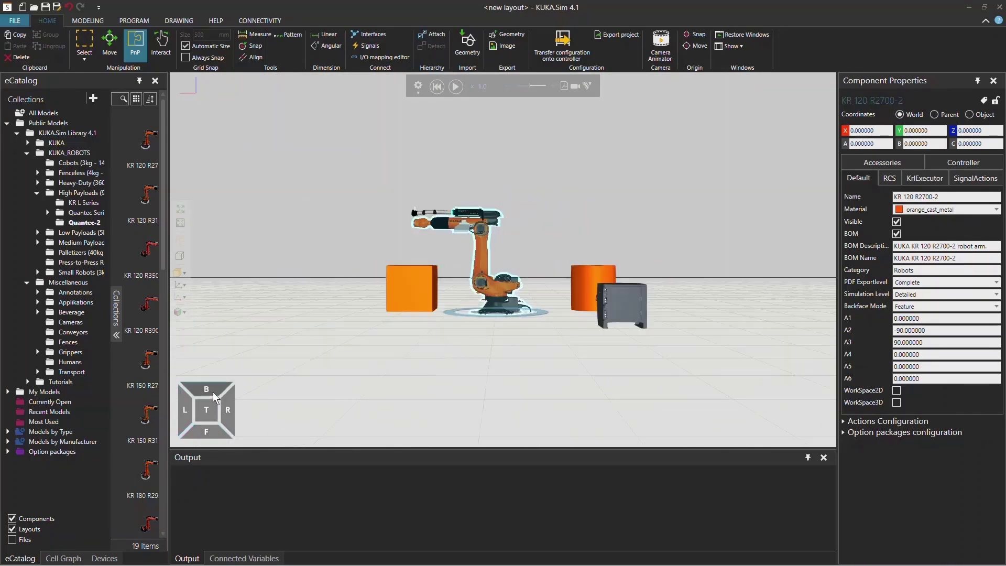
left_click(228, 411)
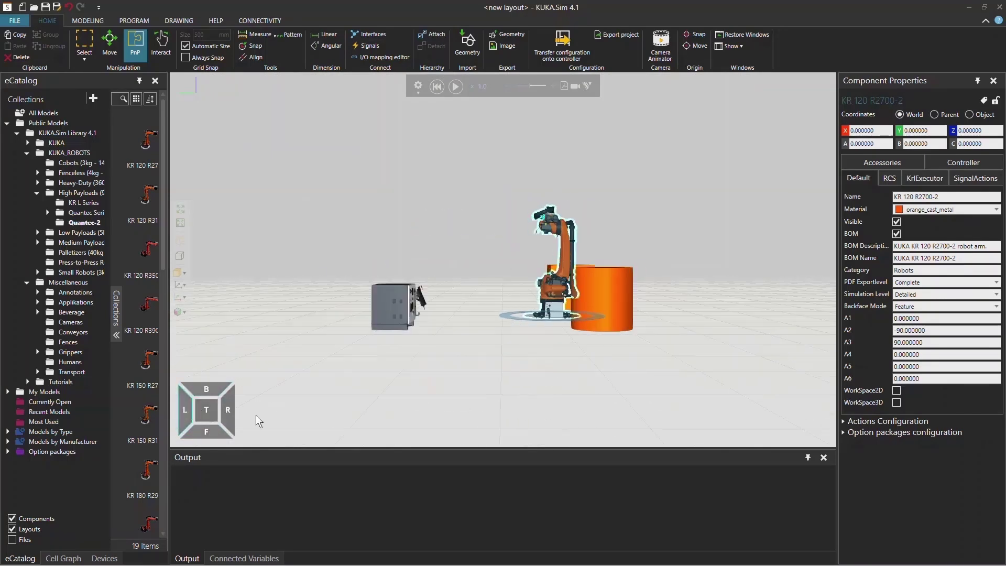
left_click(229, 416)
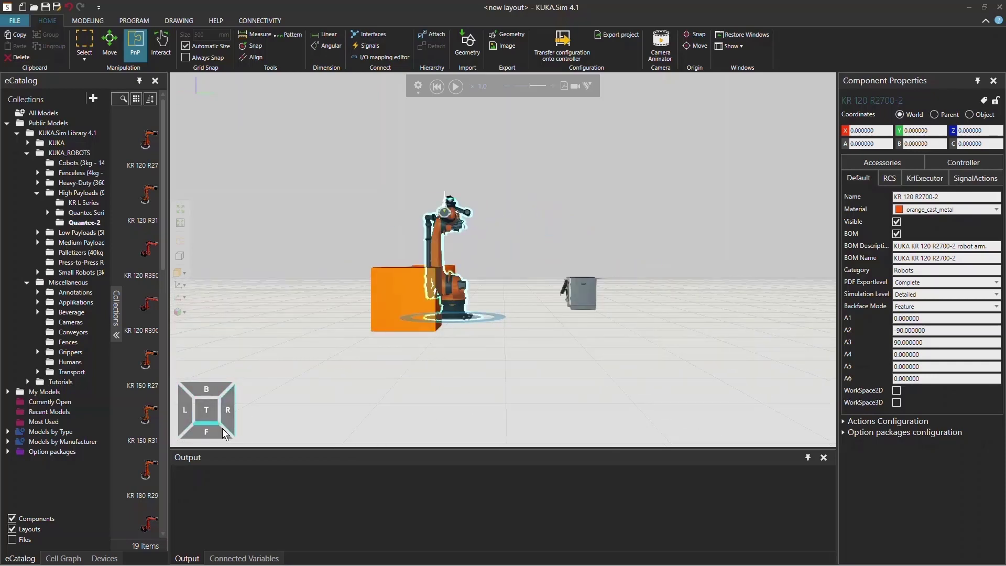
View the layout from the front-right corner and from below along the front edge and back-left corner
left_click(229, 435)
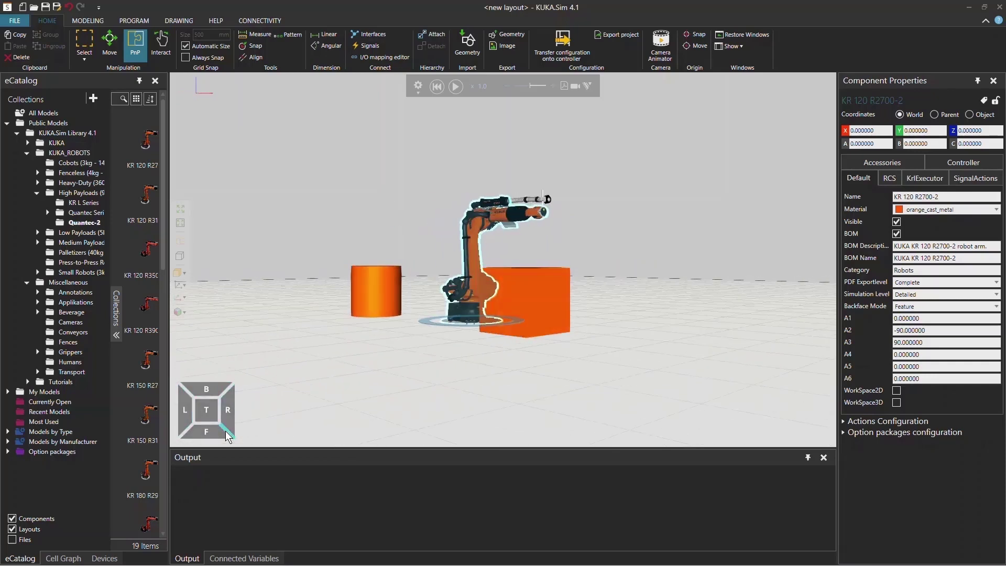
left_click(188, 437)
left_click(194, 442)
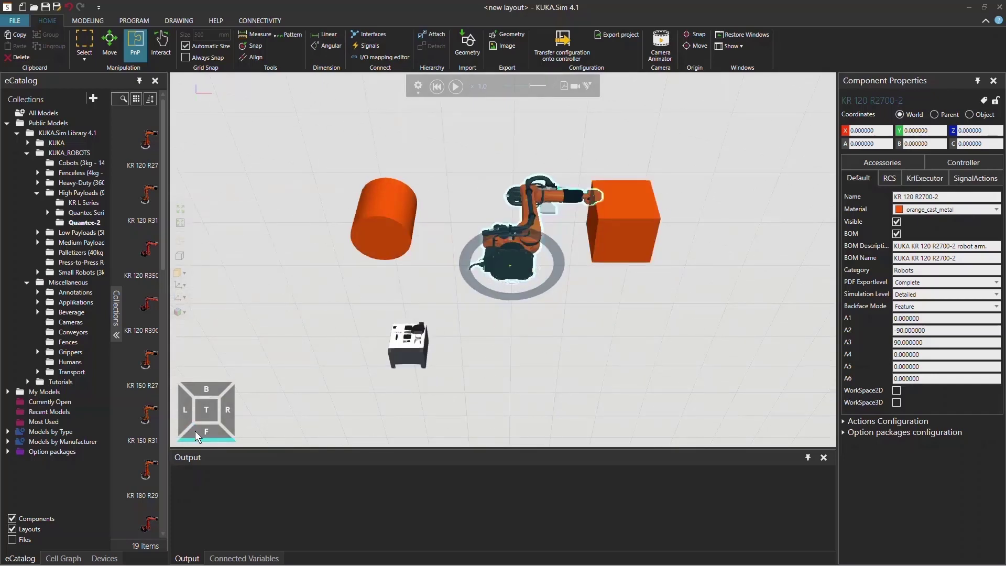
left_click(207, 385)
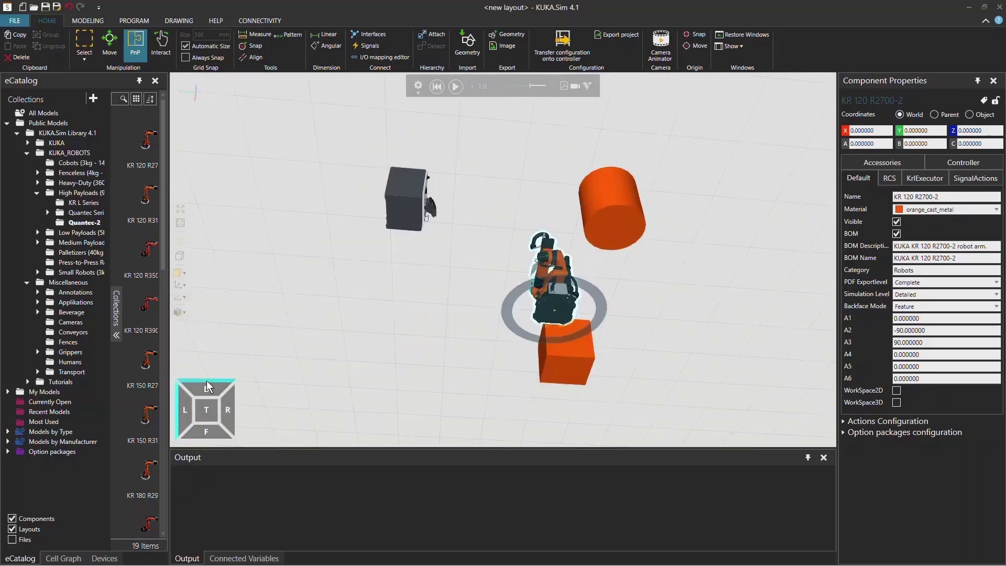
View the layout from the top and the top-front edge, and fit all components in the 3D view
left_click(210, 412)
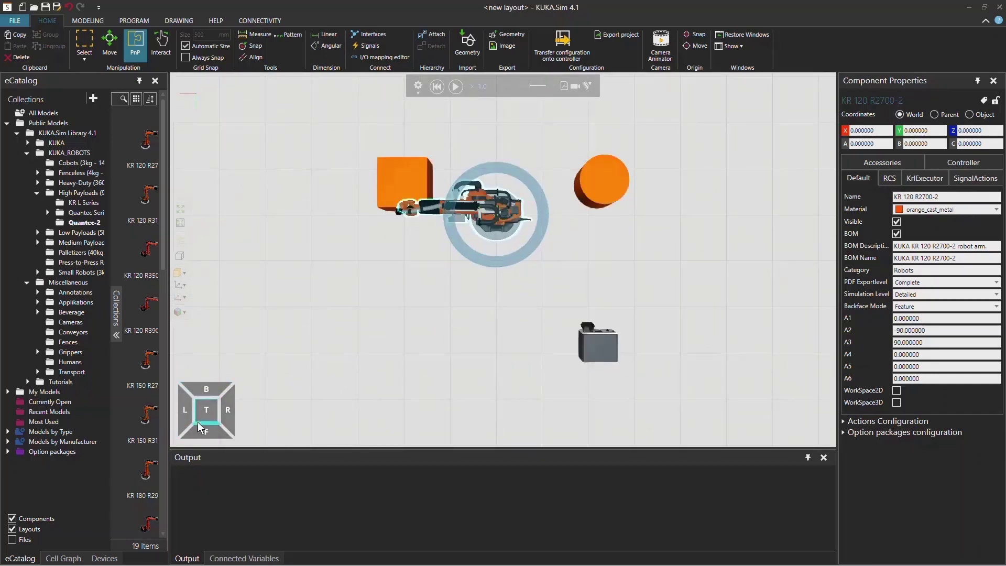
left_click(200, 428)
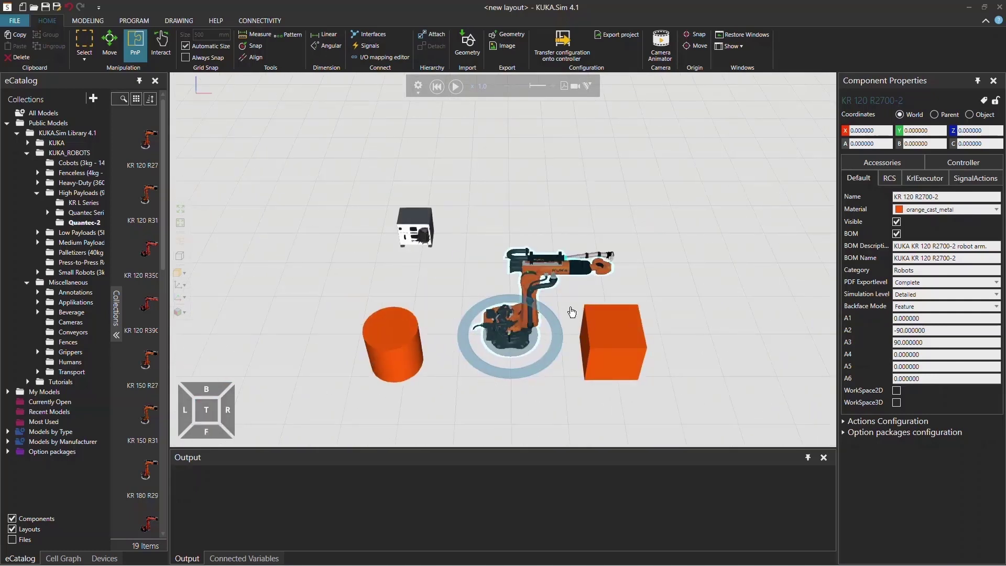
middle_click_drag(571, 312, 572, 214)
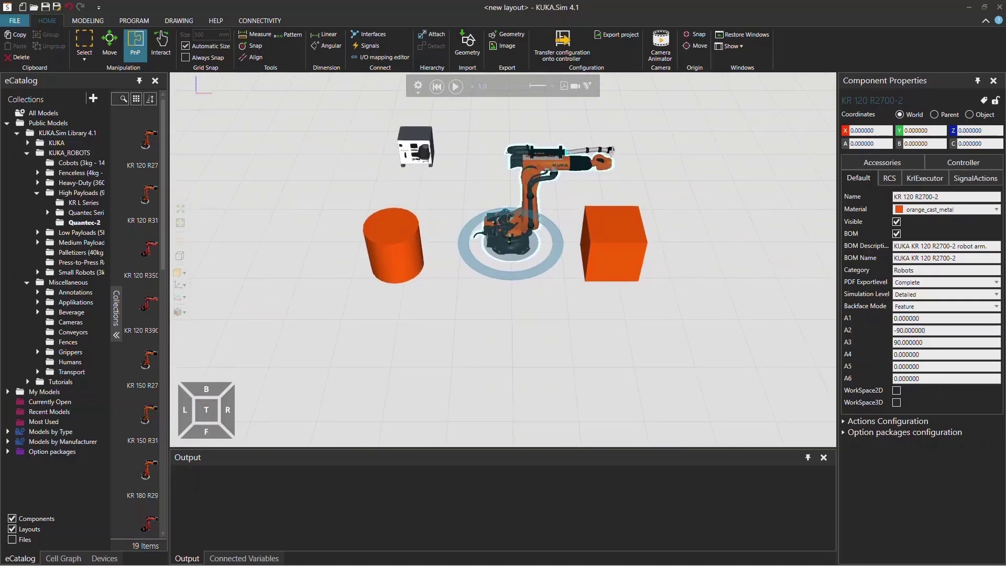
left_click(179, 208)
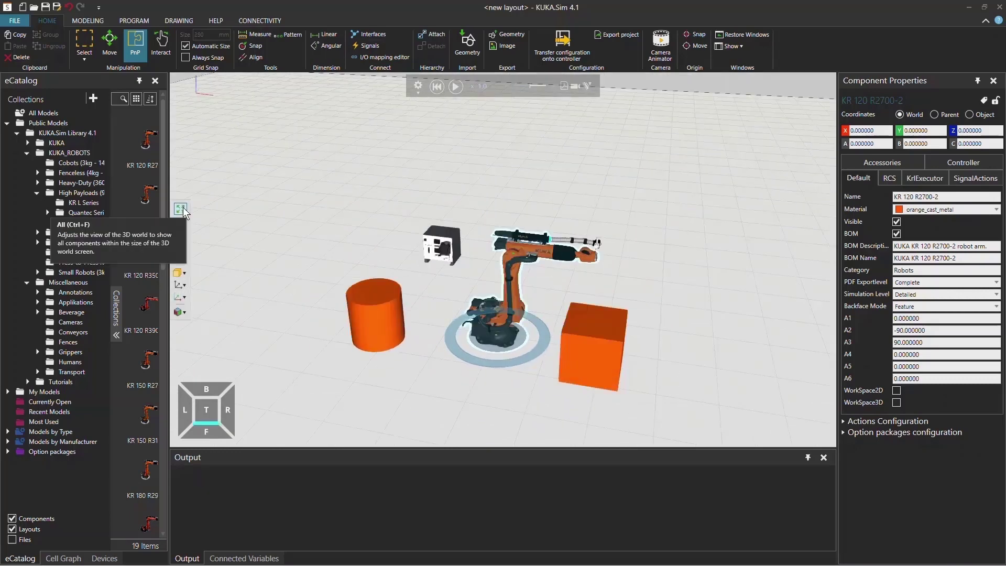